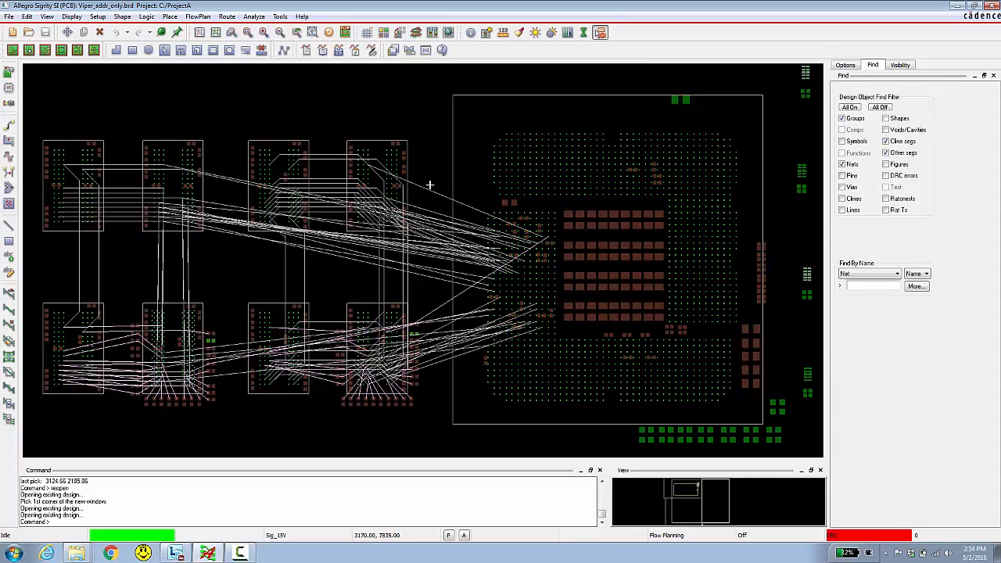
Step: Open the Constraint Manager's electrical net routing worksheet and expand the DDR3_BANK0 and DDR3_BANK1 net groups
{"action": "left_click", "coordinate": [431, 32]}
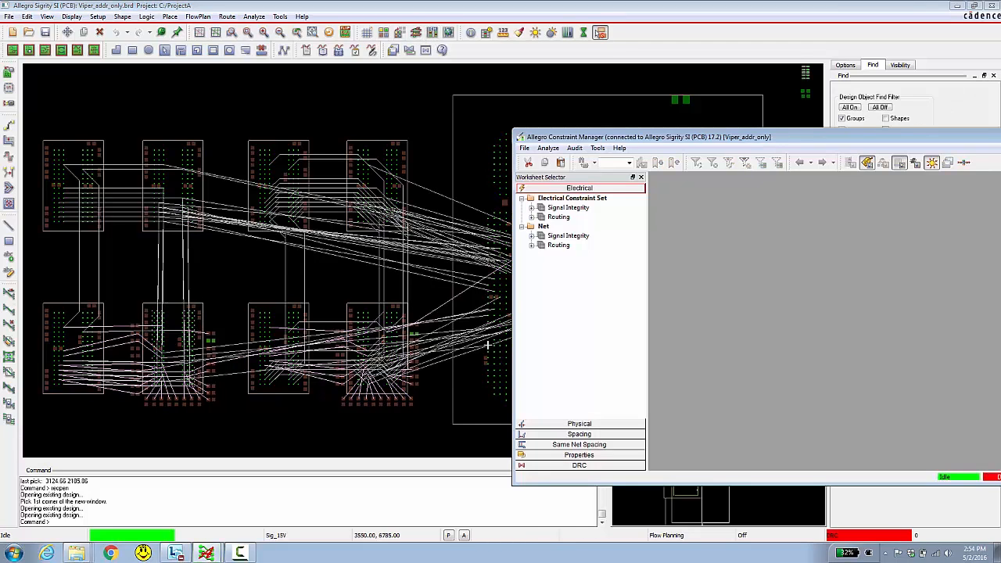
{"action": "left_click", "coordinate": [559, 246]}
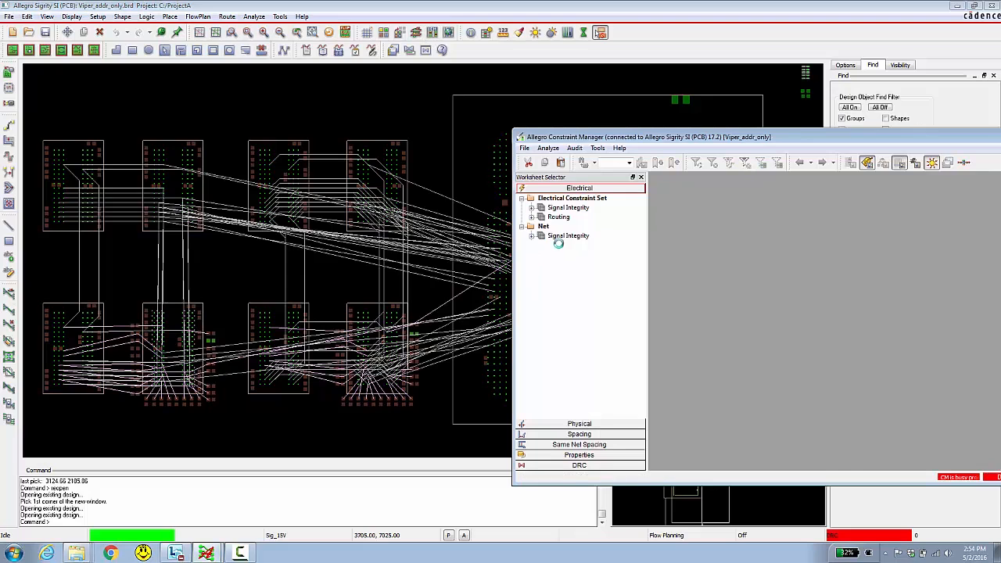
{"action": "left_click", "coordinate": [691, 243]}
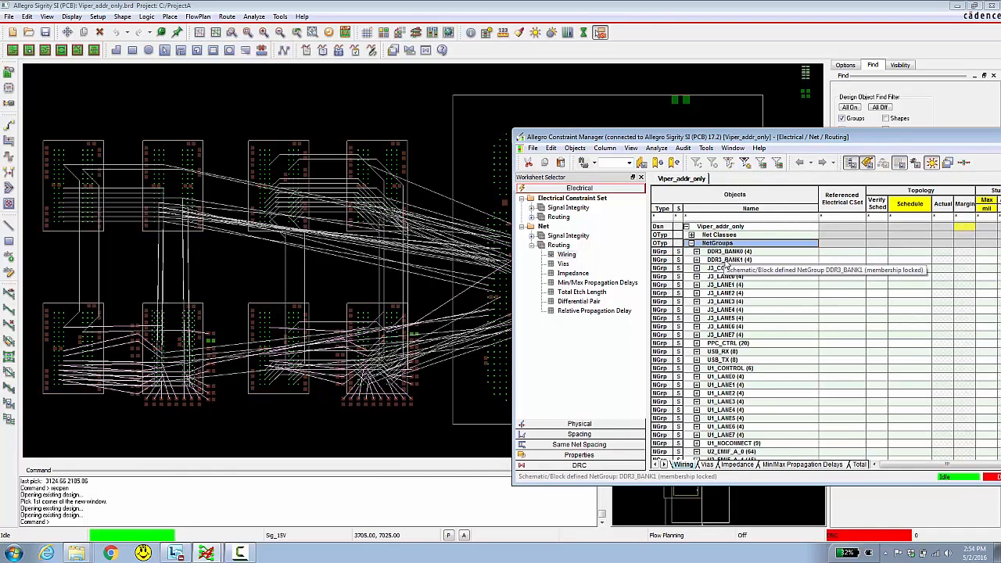
{"action": "left_click", "coordinate": [696, 252]}
{"action": "left_click", "coordinate": [697, 293]}
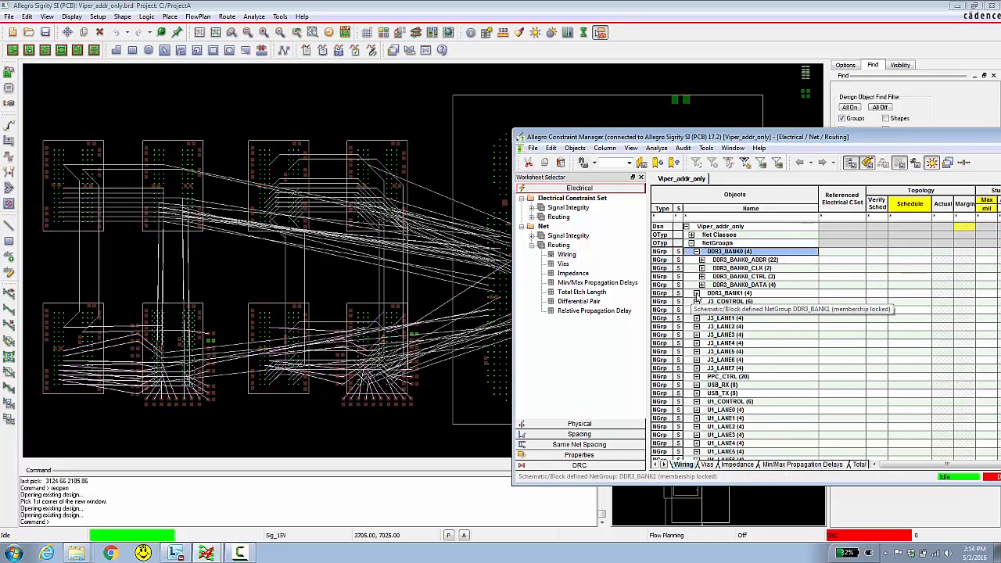
Step: Assign the electrical constraint set DDR3_FLY_BY_BK0 to the DDR3_BANK0_ADDR net group
{"action": "left_click", "coordinate": [861, 261]}
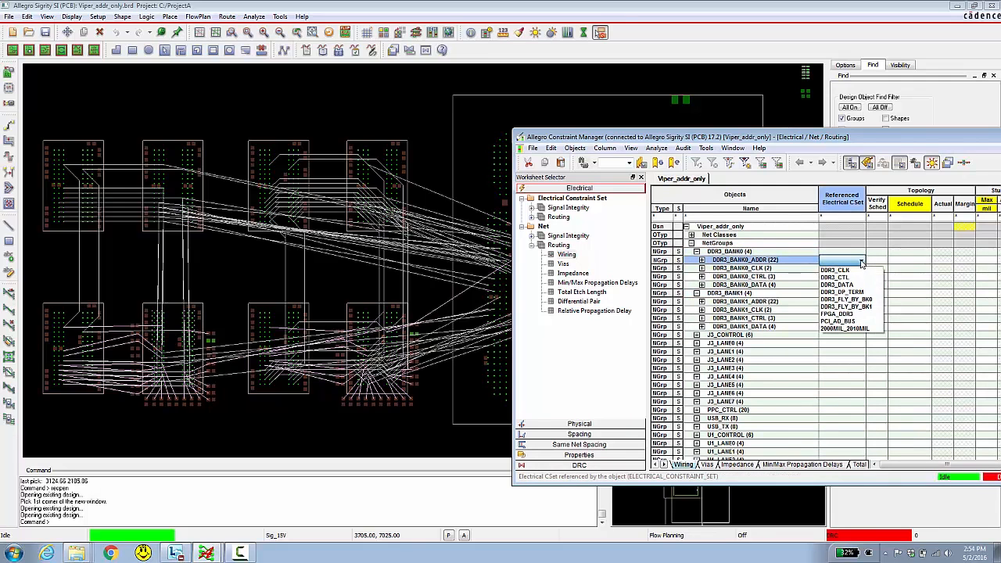
{"action": "left_click", "coordinate": [870, 301]}
{"action": "left_click", "coordinate": [870, 302]}
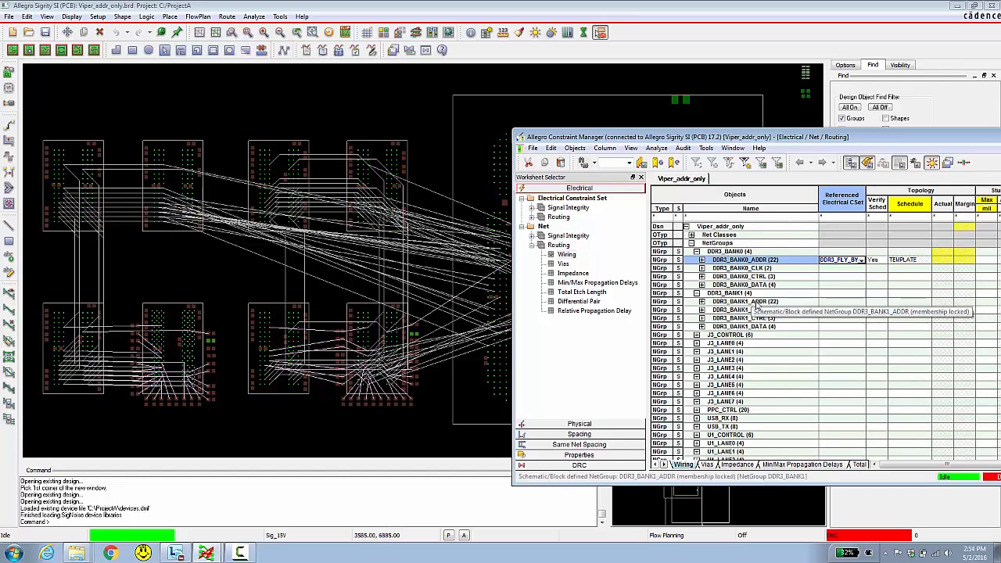
Step: Try assigning the electrical constraint set DDR3_FLY_BY_BK0 to the DDR3_BANK1_ADDR net group
{"action": "left_click", "coordinate": [853, 301]}
{"action": "left_click", "coordinate": [860, 303]}
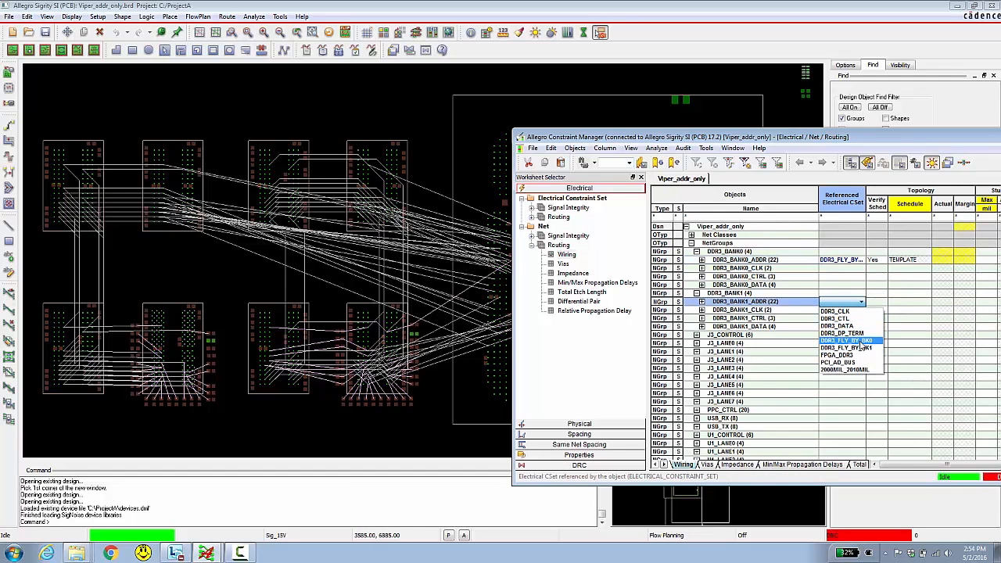
{"action": "left_click", "coordinate": [860, 338]}
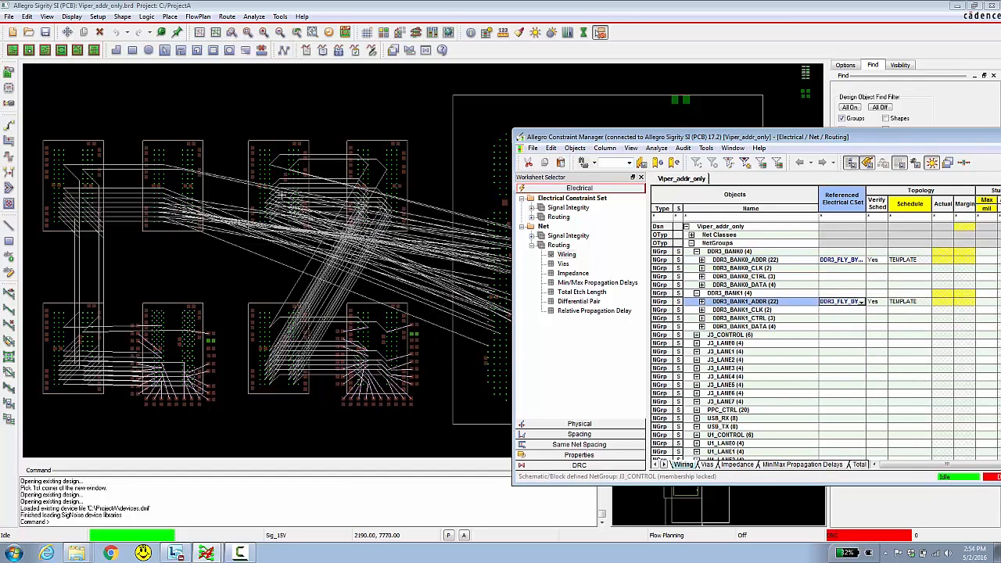
Step: Set the referenced electrical constraint set of DDR3_BANK1_ADDR to DDR3_FLY_BY_BK1 and close the Constraint Manager
{"action": "left_click", "coordinate": [861, 302]}
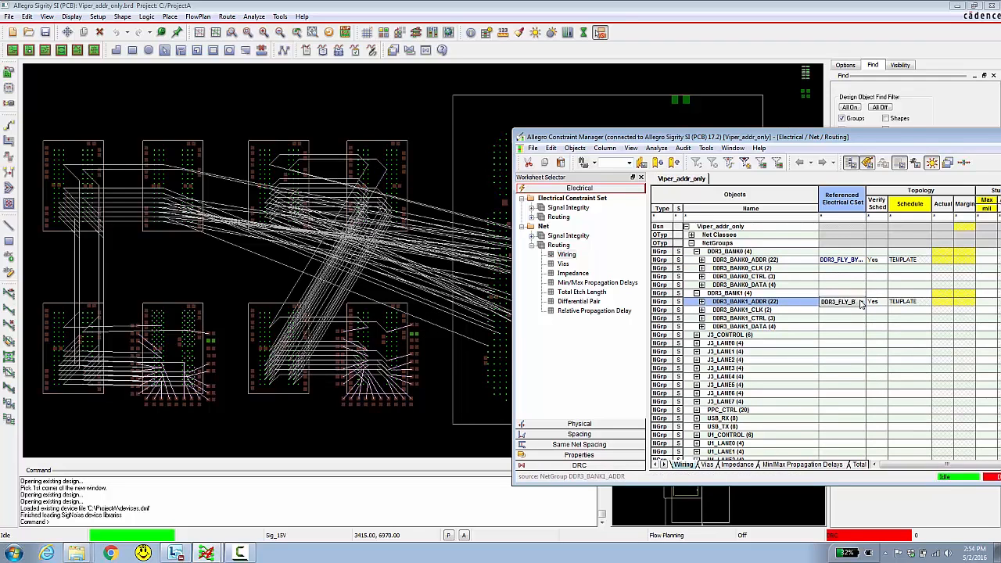
{"action": "left_click", "coordinate": [861, 349]}
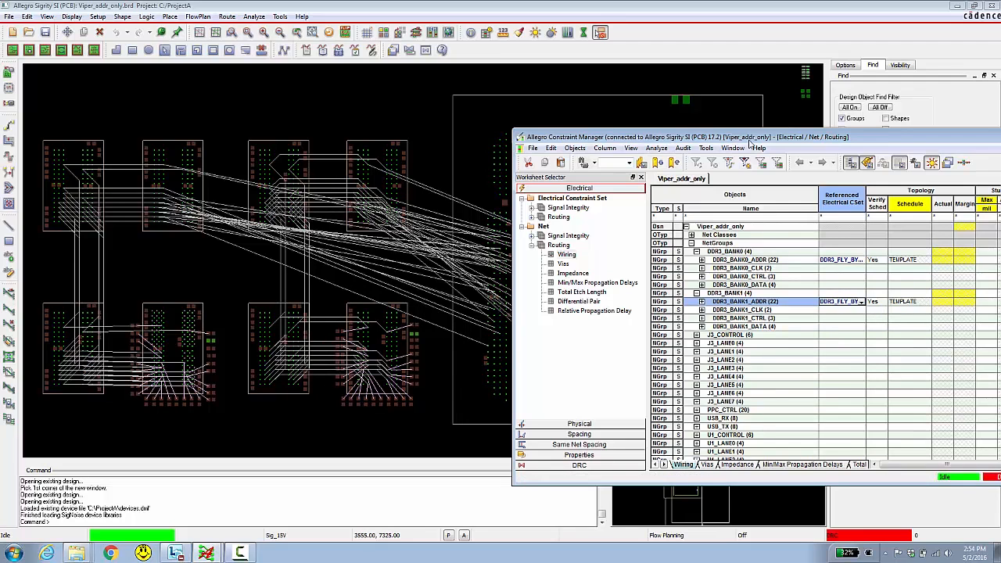
{"action": "left_click_drag", "start_coordinate": [759, 139], "coordinate": [331, 133]}
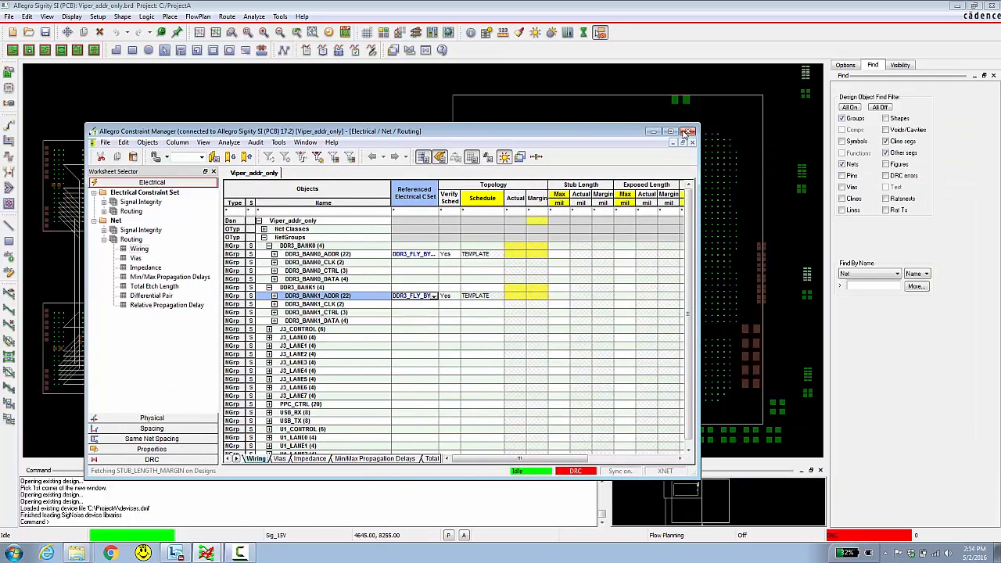
{"action": "left_click", "coordinate": [688, 131]}
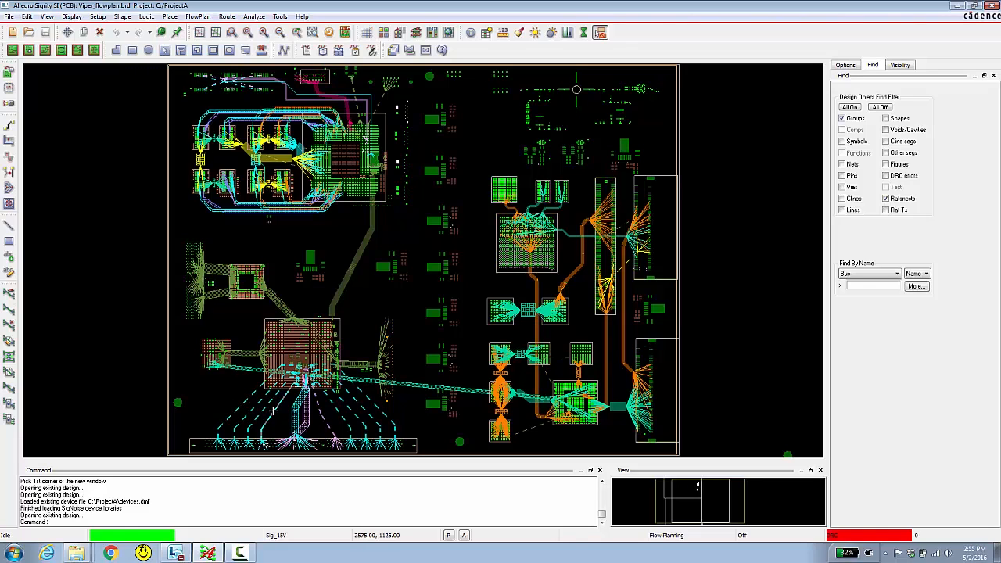
Step: Zoom in on the DDR3 memory devices and their controller in the upper-left area of the board
{"action": "mouse_move", "coordinate": [245, 287]}
{"action": "left_click", "coordinate": [234, 34]}
{"action": "left_click", "coordinate": [400, 218]}
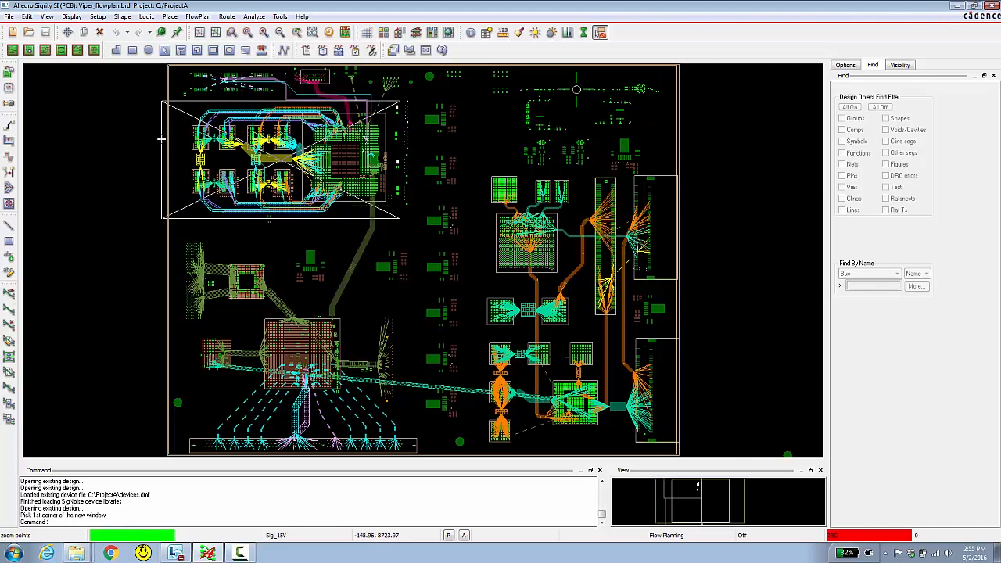
{"action": "left_click", "coordinate": [157, 100]}
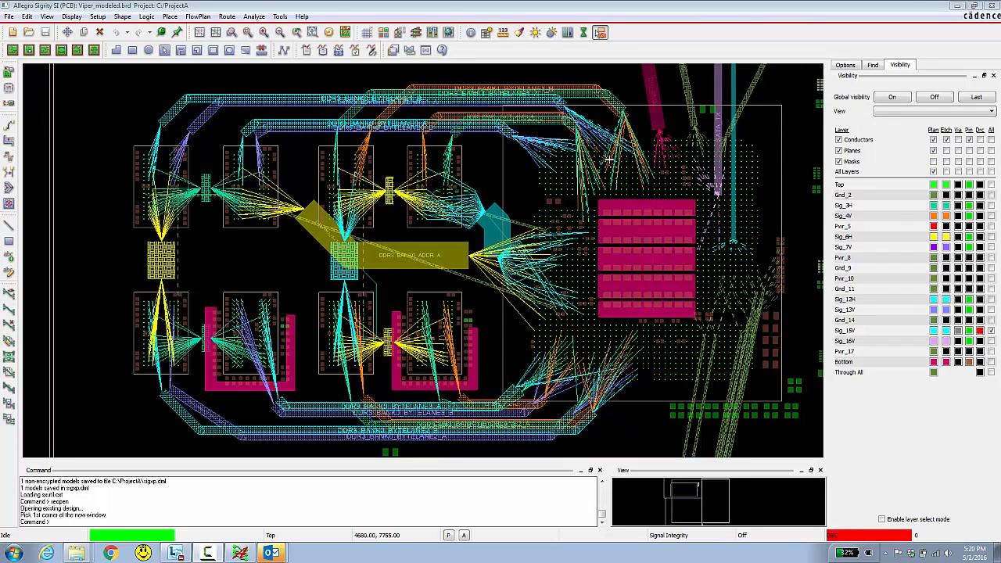
Step: Review the interconnect model settings in the analysis preferences and close the dialog
{"action": "left_click", "coordinate": [249, 18]}
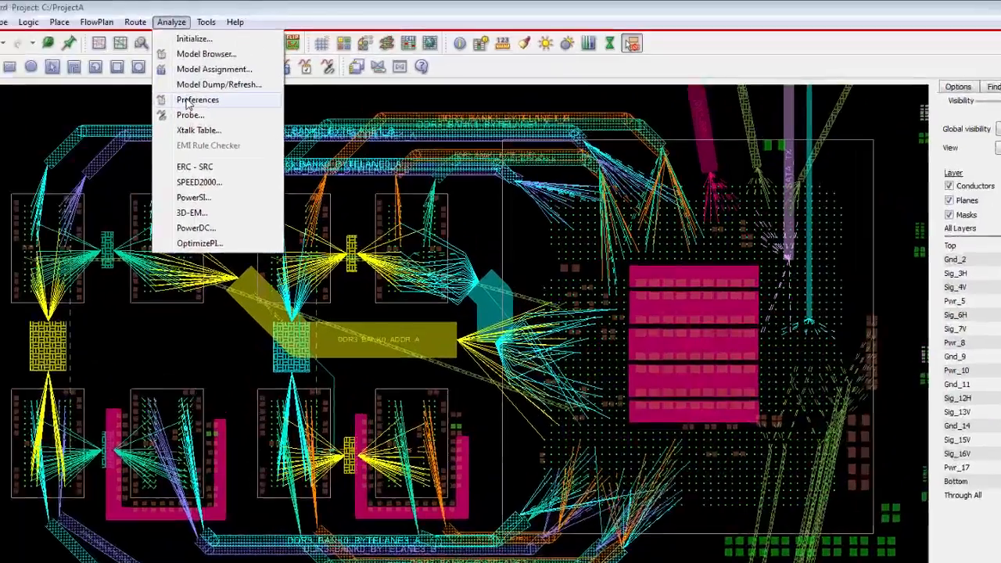
{"action": "left_click", "coordinate": [274, 75]}
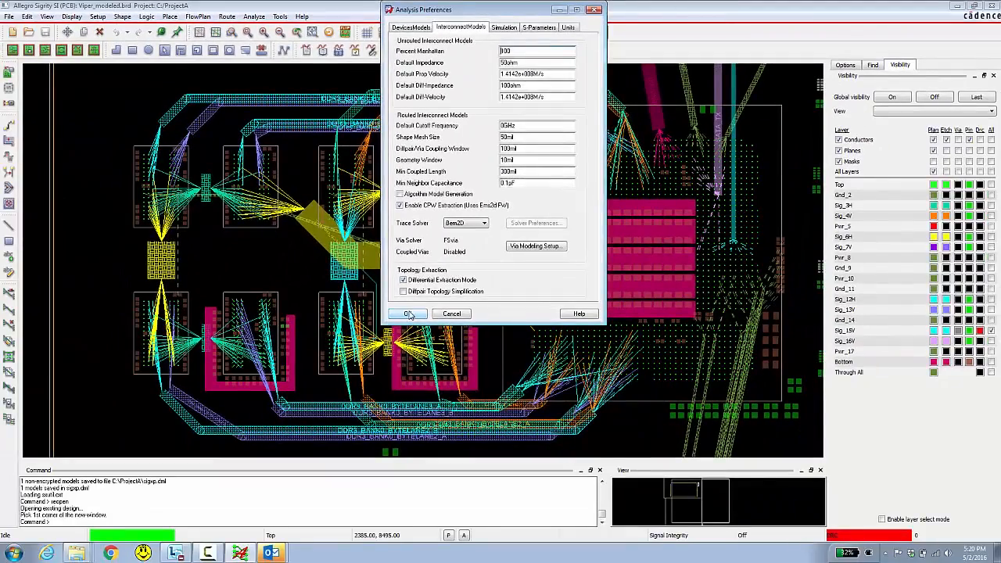
{"action": "left_click", "coordinate": [409, 312]}
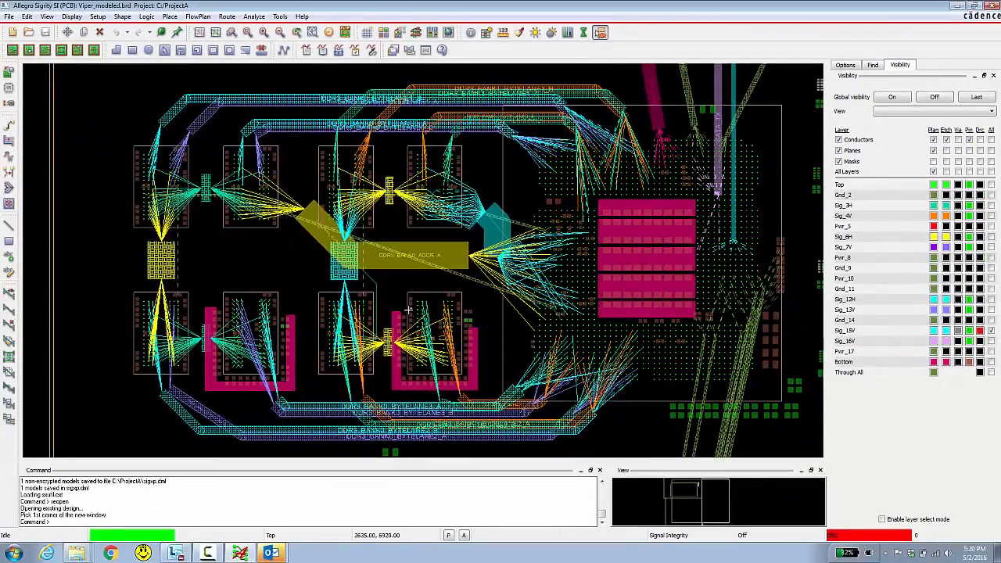
Step: Probe the selected DDR1_DQ nets and create a Waveform Quality and Delay report with All Xnet Drivers as the driver selection
{"action": "left_click", "coordinate": [254, 16]}
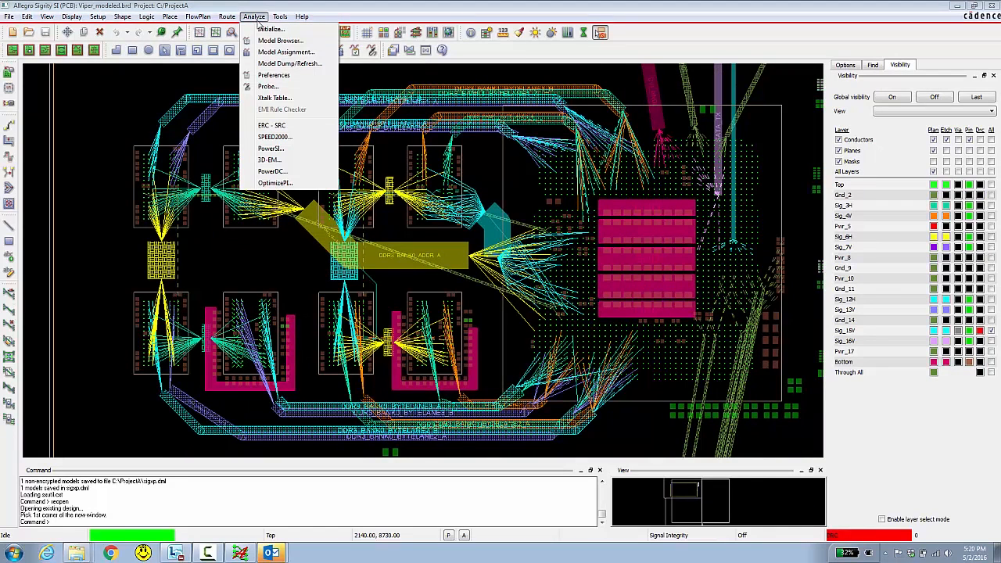
{"action": "left_click", "coordinate": [268, 86]}
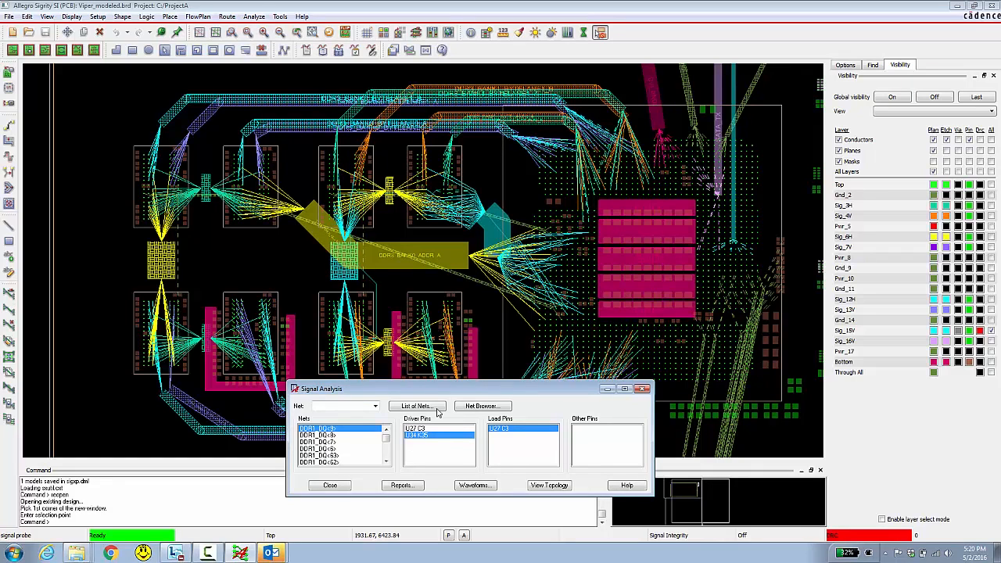
{"action": "left_click", "coordinate": [403, 488]}
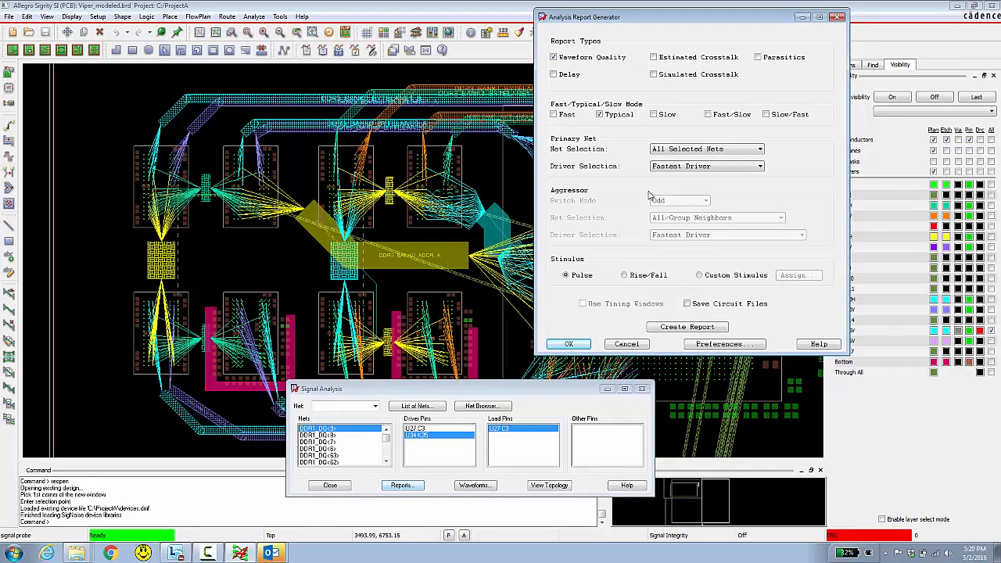
{"action": "left_click", "coordinate": [682, 168]}
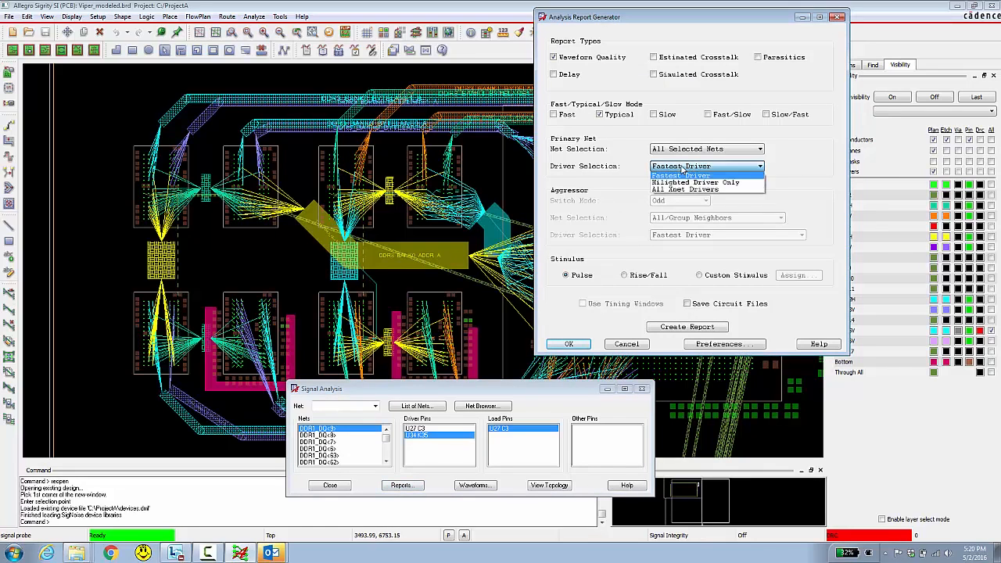
{"action": "left_click", "coordinate": [681, 190]}
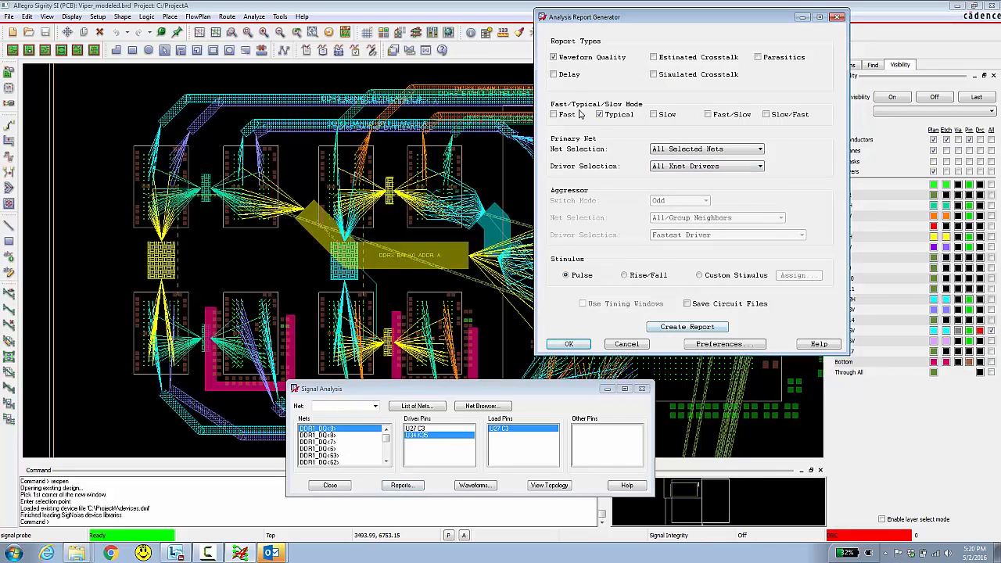
{"action": "left_click", "coordinate": [554, 75]}
{"action": "left_click", "coordinate": [668, 330]}
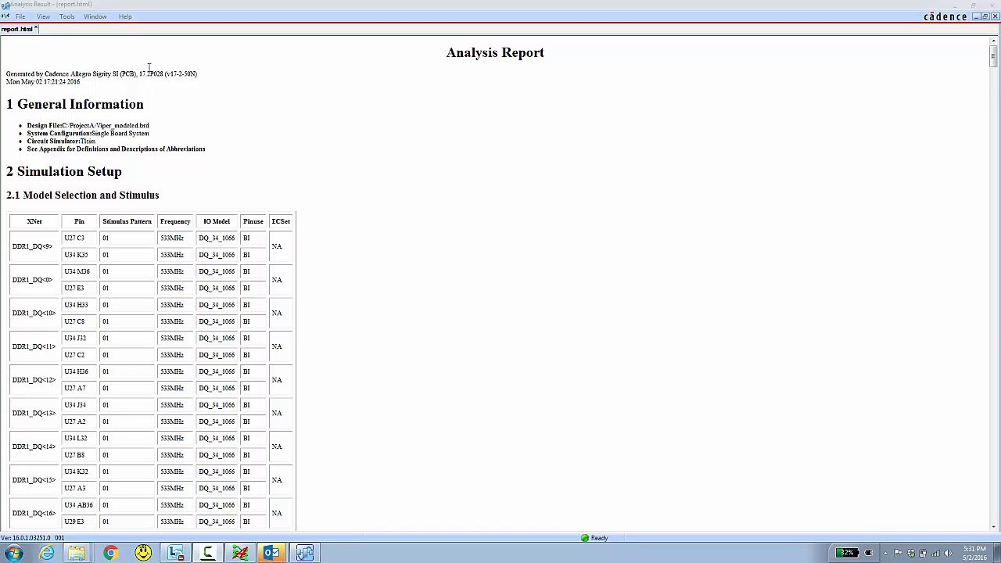
Step: Switch the analysis results from the report to the 2D Curves (Time Variation) and inspect the simulated waveforms
{"action": "left_click", "coordinate": [97, 16]}
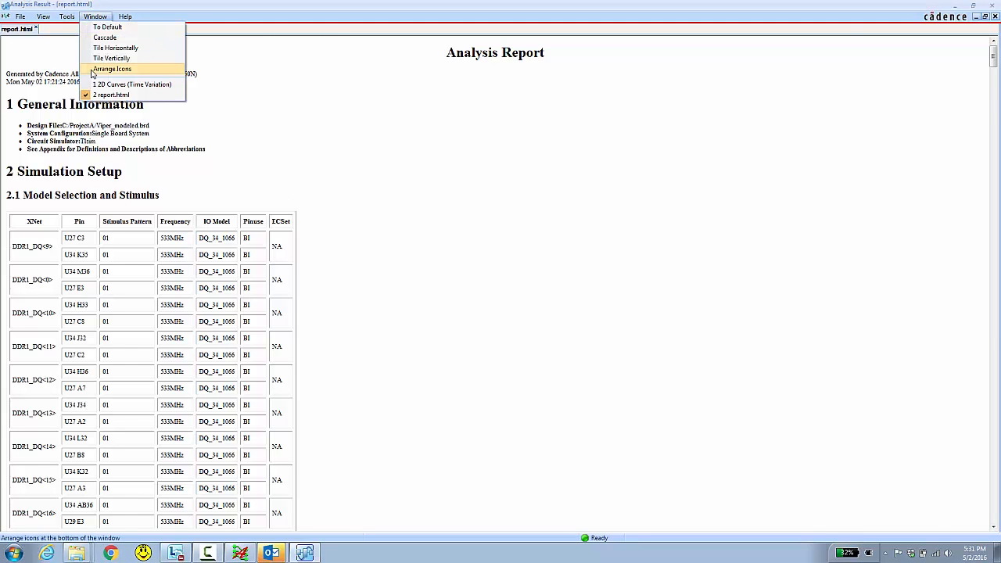
{"action": "left_click", "coordinate": [100, 84]}
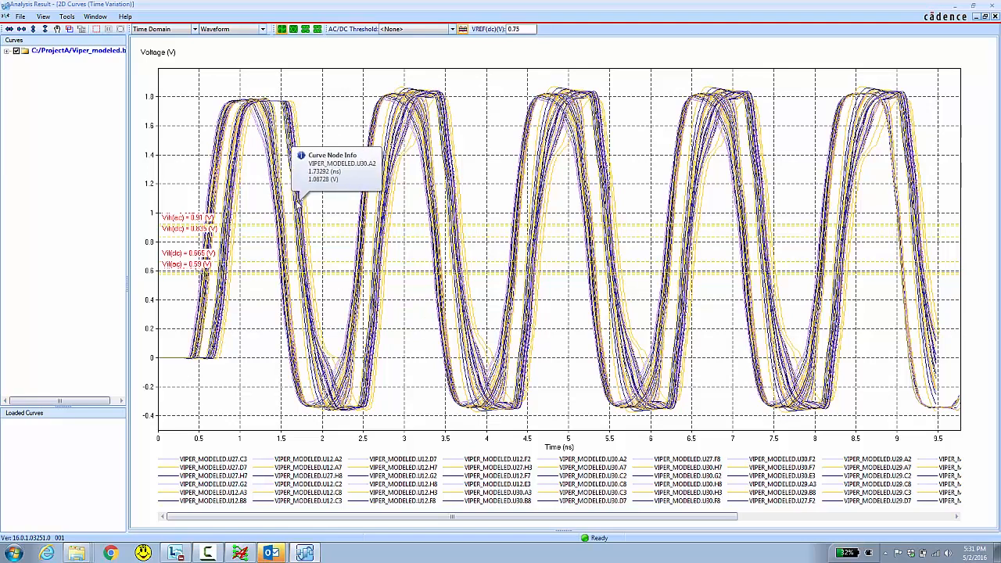
{"action": "mouse_move", "coordinate": [284, 207]}
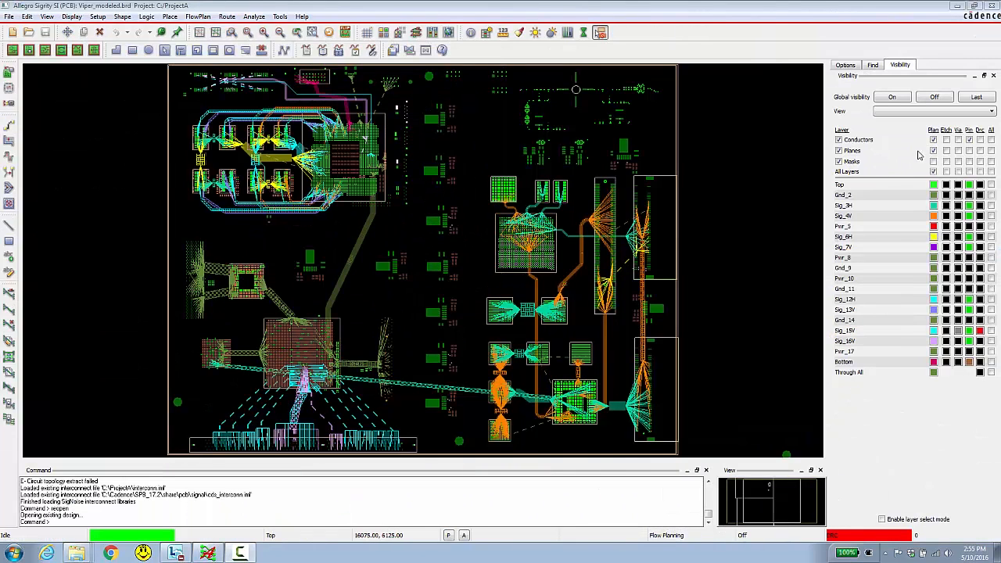
Step: Turn on etch visibility for the conductor layers and show the rats of the bundle U3_GROUP1_A
{"action": "left_click", "coordinate": [946, 140]}
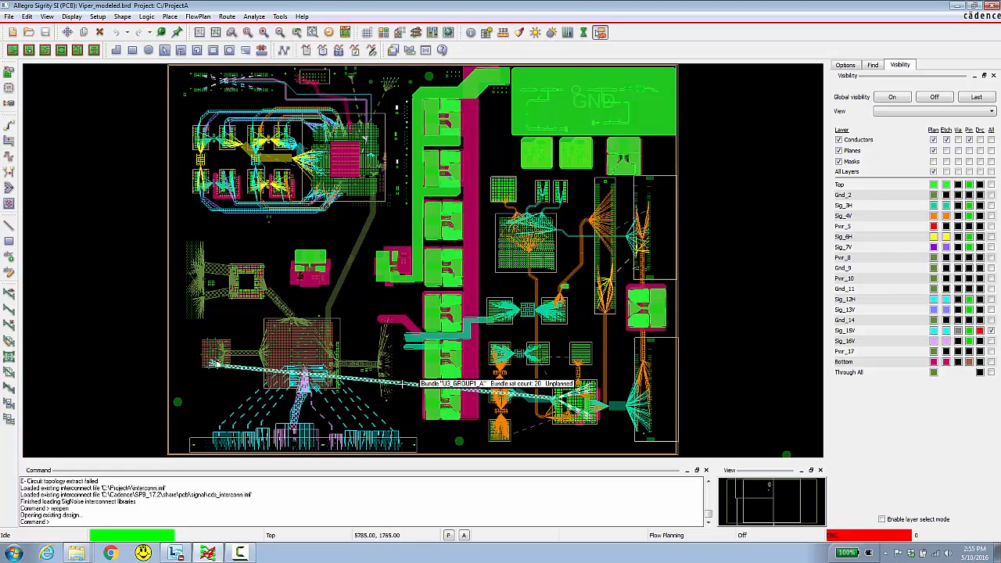
{"action": "right_click", "coordinate": [404, 384]}
{"action": "mouse_move", "coordinate": [485, 283]}
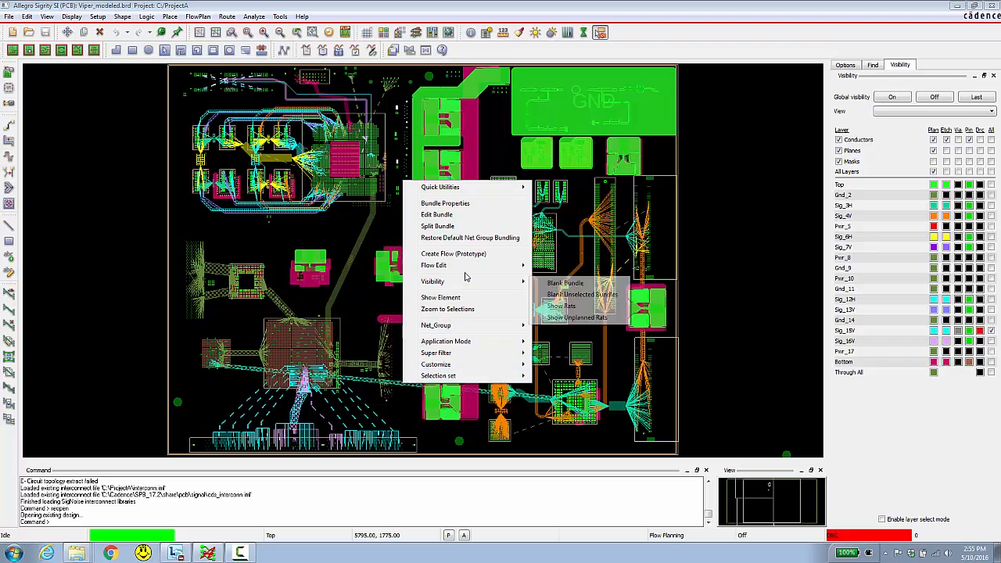
{"action": "left_click", "coordinate": [561, 307]}
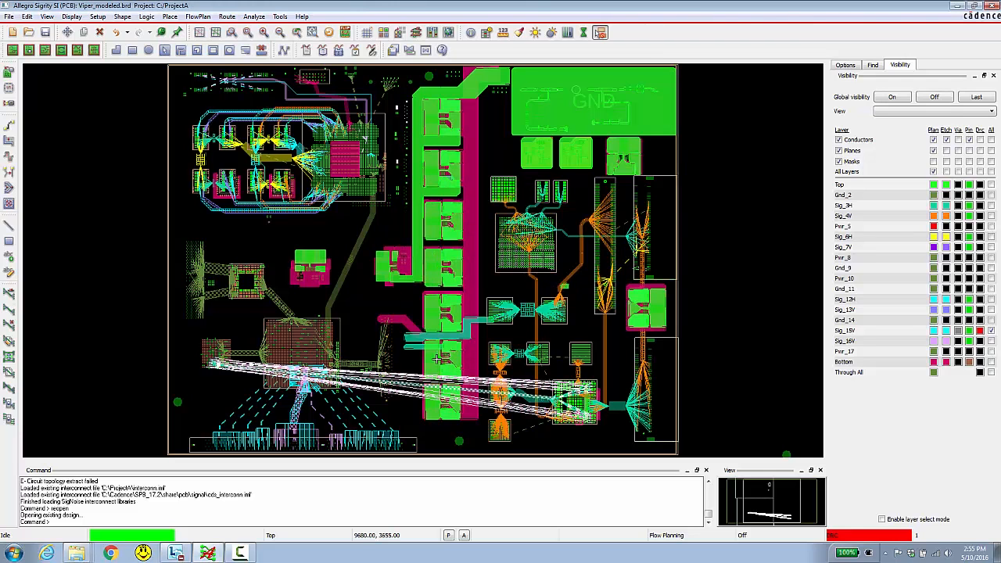
Step: In Signal Integrity mode, examine the total manhattan length of a net in the U3_GROUP1_A bundle and close its element listing
{"action": "left_click", "coordinate": [674, 536]}
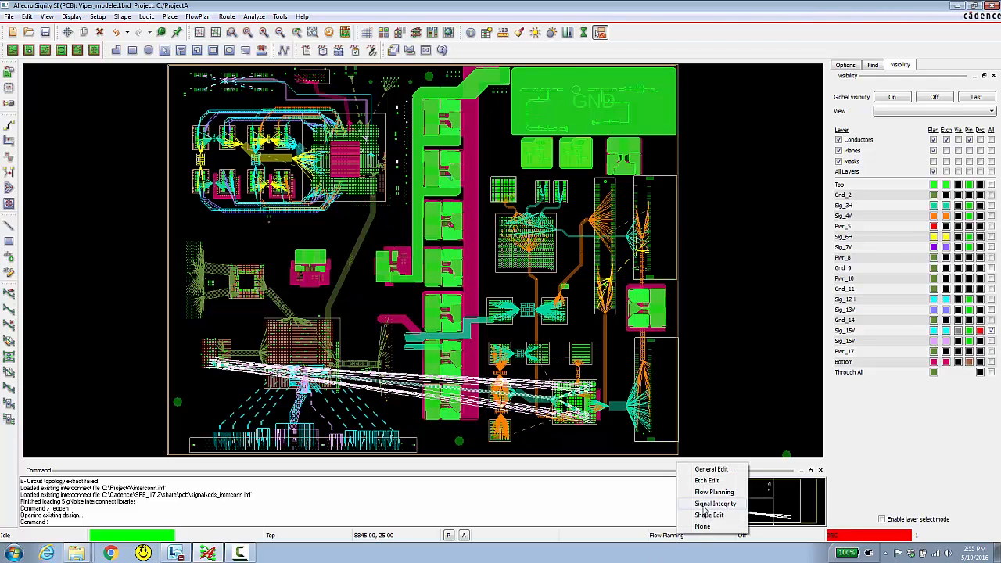
{"action": "left_click", "coordinate": [704, 508]}
{"action": "right_click", "coordinate": [404, 377]}
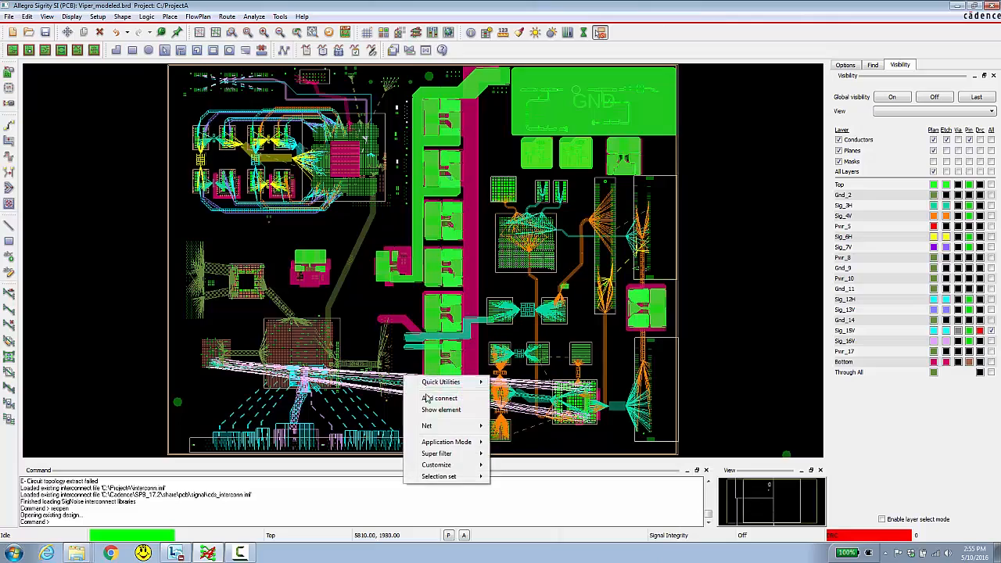
{"action": "mouse_move", "coordinate": [458, 425]}
{"action": "left_click", "coordinate": [516, 508]}
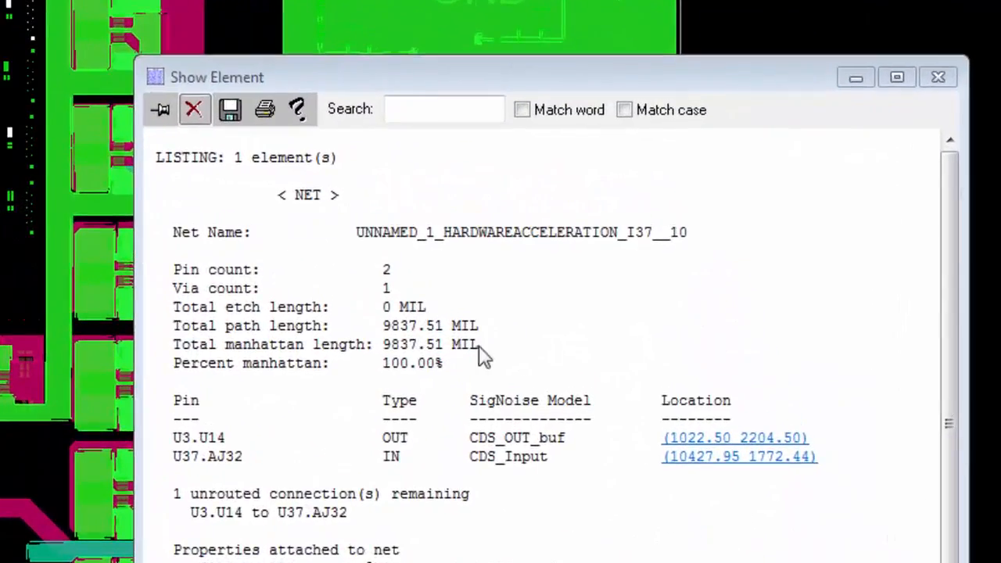
{"action": "left_click_drag", "start_coordinate": [505, 322], "coordinate": [423, 324]}
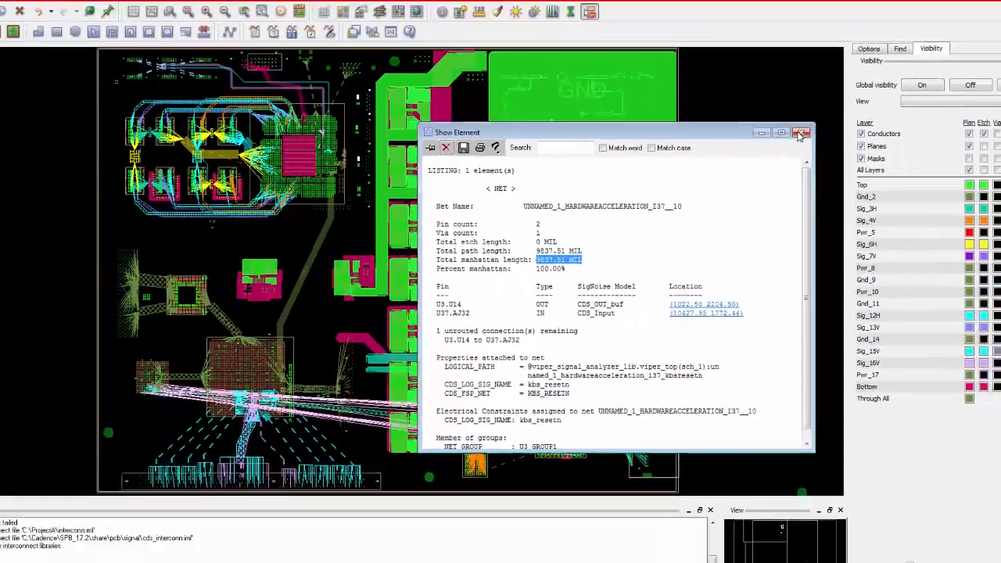
{"action": "left_click", "coordinate": [938, 77]}
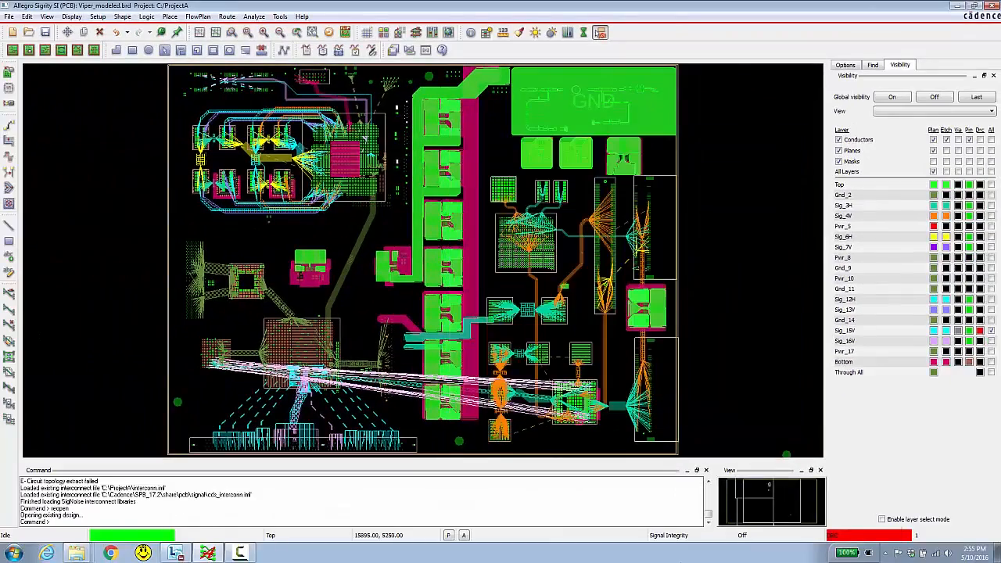
Step: Set the application mode back to Flow Planning
{"action": "left_click", "coordinate": [661, 536]}
{"action": "left_click", "coordinate": [682, 489]}
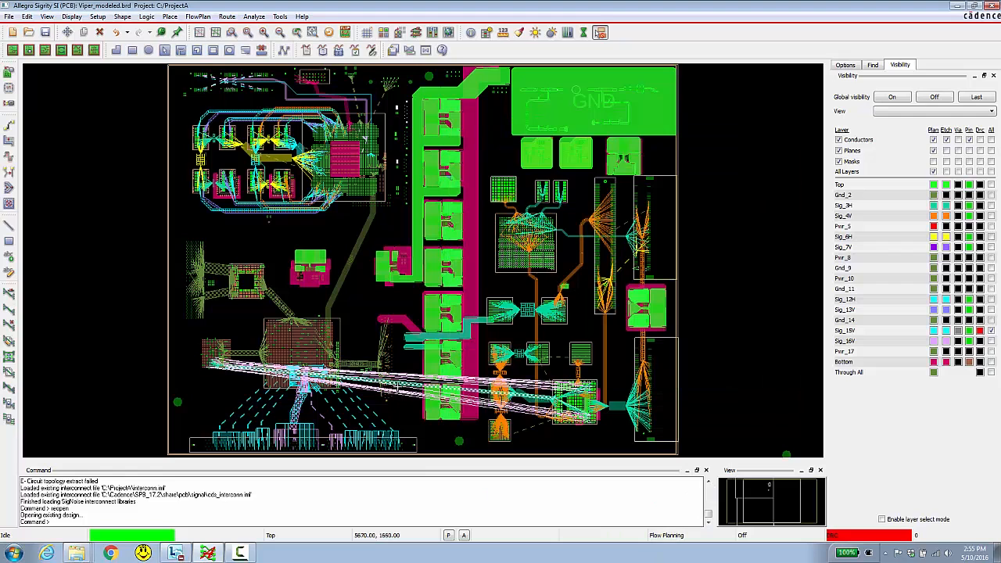
Step: Hide the rats of the bundle U3_GROUP1_A
{"action": "right_click", "coordinate": [397, 383]}
{"action": "mouse_move", "coordinate": [450, 285]}
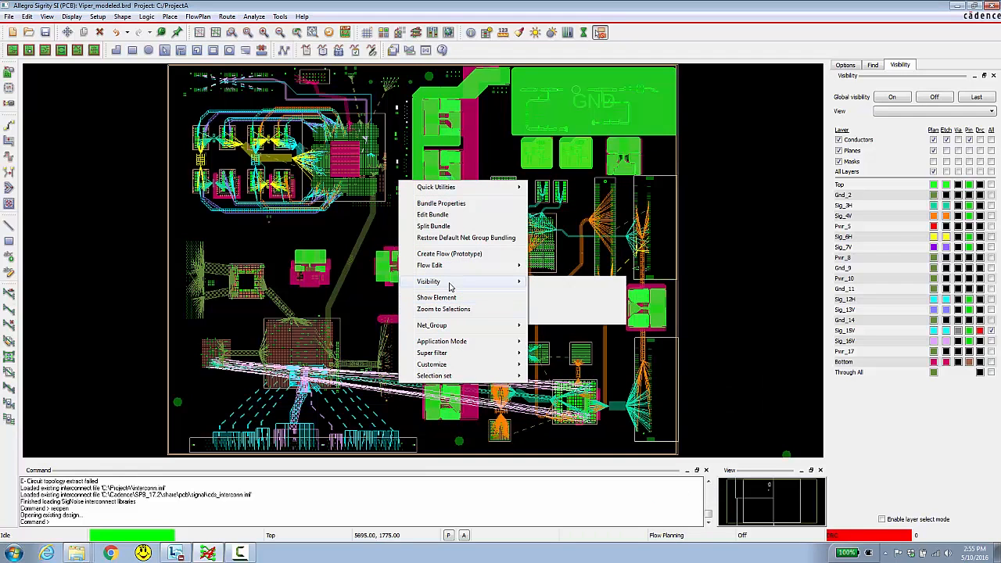
{"action": "left_click", "coordinate": [562, 317]}
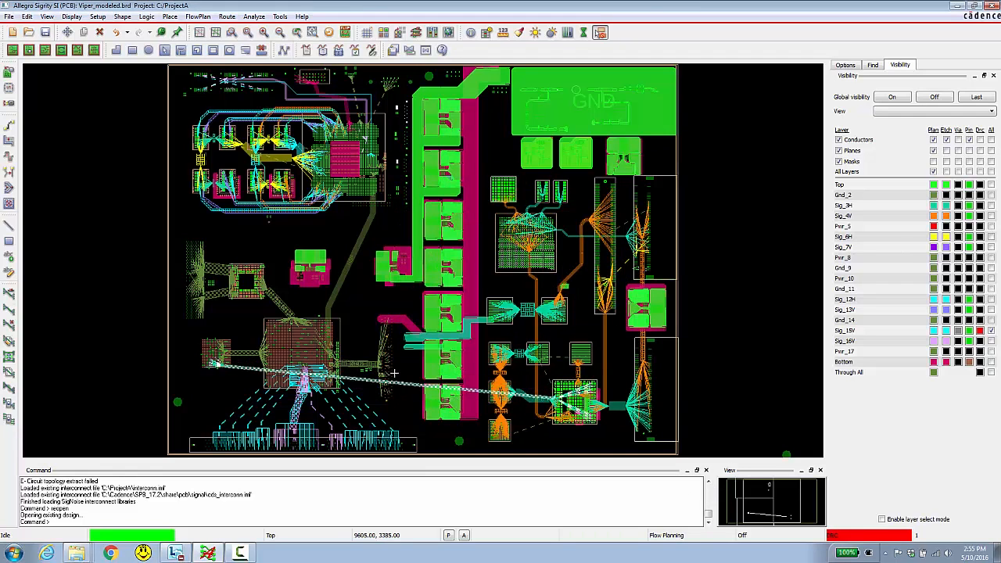
Step: Create a prototype flow for the bundle, routed from U37 along the board's lower edge, then up and around the large component to U3
{"action": "right_click", "coordinate": [398, 383]}
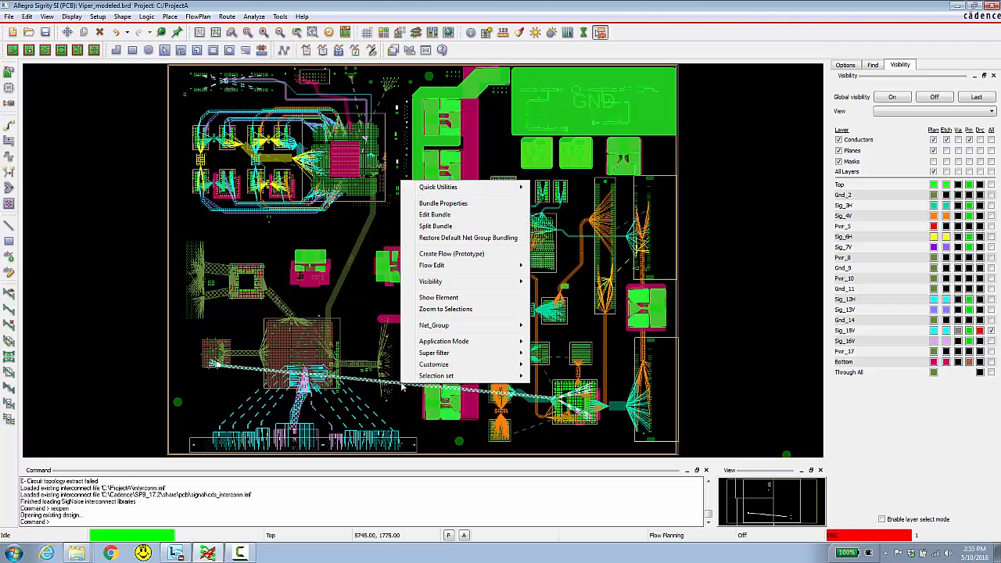
{"action": "left_click", "coordinate": [442, 254]}
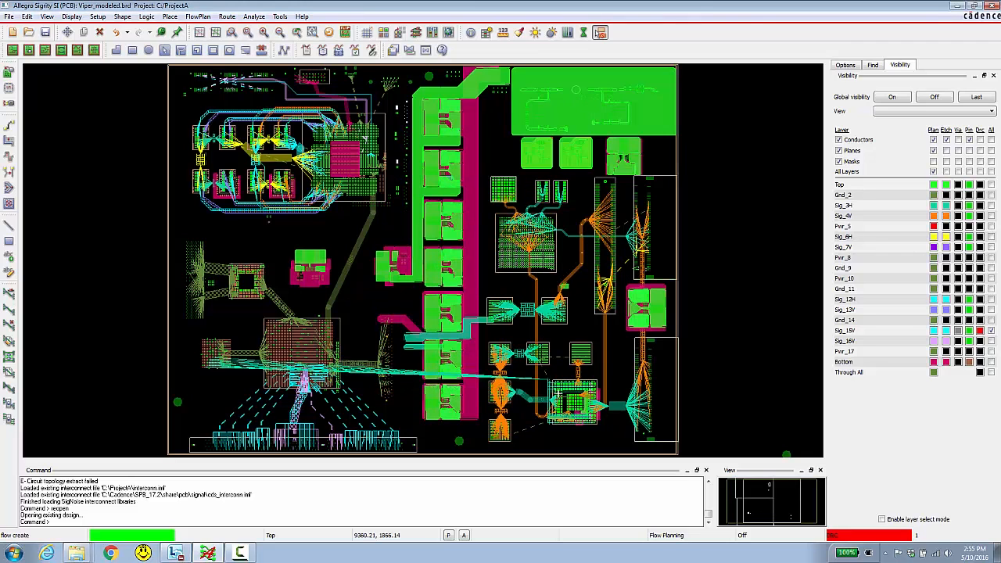
{"action": "left_click", "coordinate": [583, 409]}
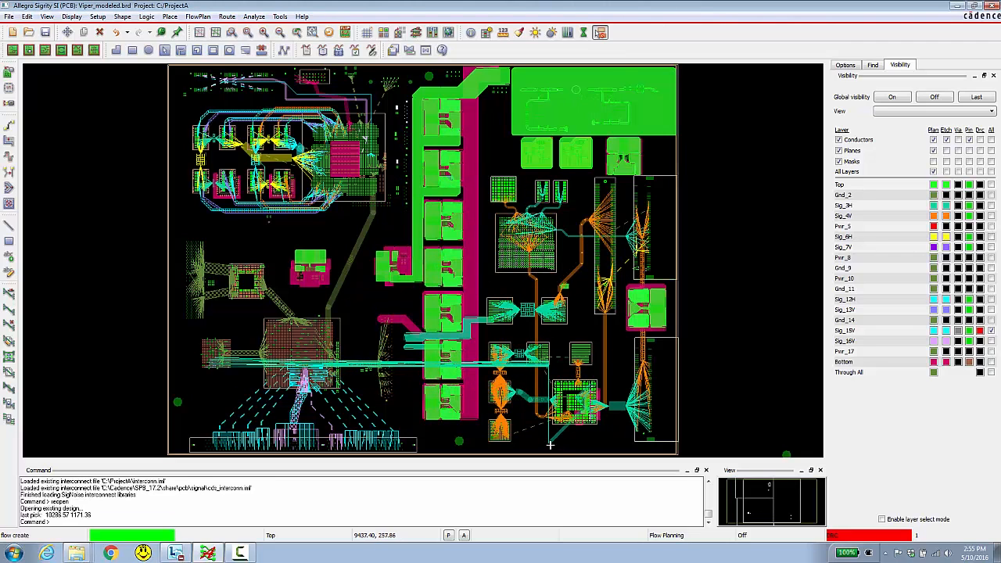
{"action": "left_click", "coordinate": [550, 445]}
{"action": "left_click", "coordinate": [476, 445]}
{"action": "left_click", "coordinate": [466, 434]}
{"action": "left_click", "coordinate": [427, 436]}
{"action": "left_click", "coordinate": [394, 420]}
{"action": "left_click", "coordinate": [363, 417]}
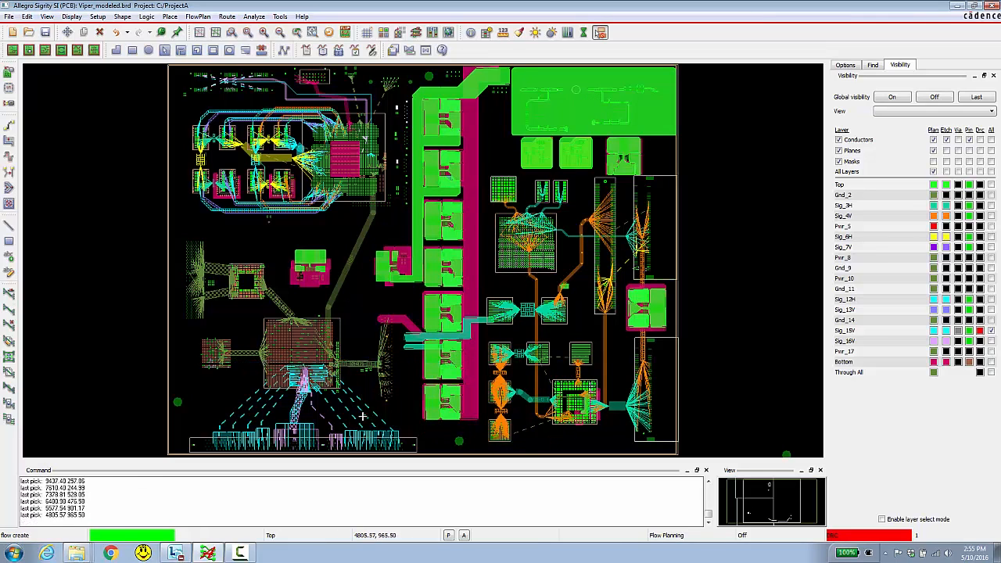
{"action": "left_click", "coordinate": [354, 310]}
{"action": "left_click", "coordinate": [256, 313]}
{"action": "left_click", "coordinate": [224, 346]}
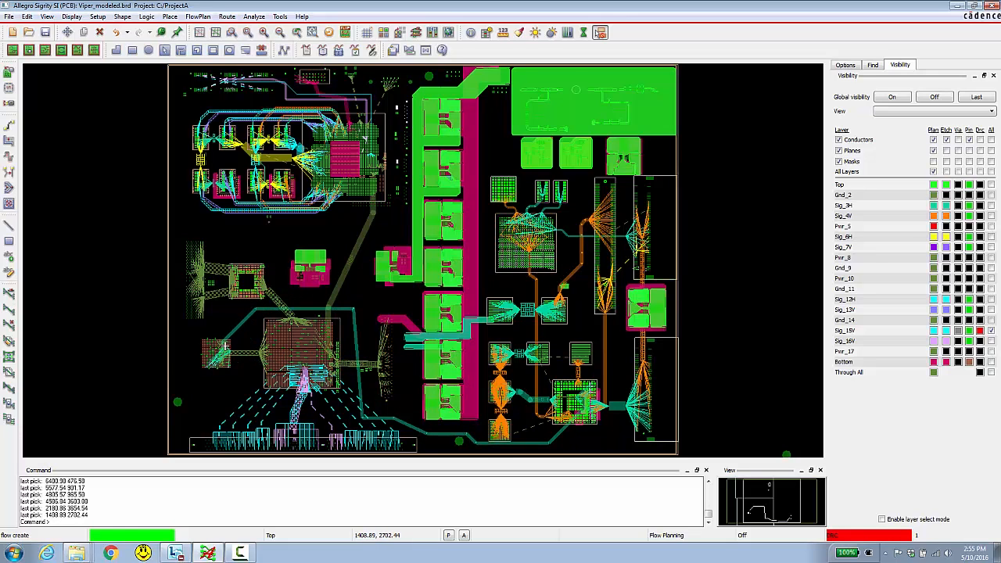
{"action": "right_click", "coordinate": [225, 347]}
{"action": "left_click", "coordinate": [251, 353]}
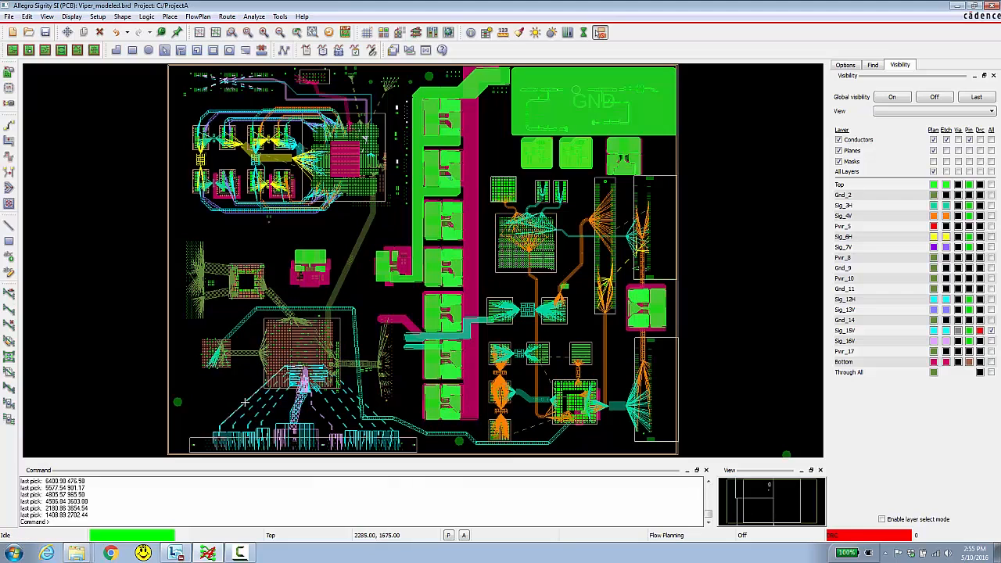
Step: Switch to Signal Integrity mode and open the topology of net UNNAMED_1_HARDWAREACCELERATION_I37_KBS from its pin on U3
{"action": "left_click", "coordinate": [671, 537]}
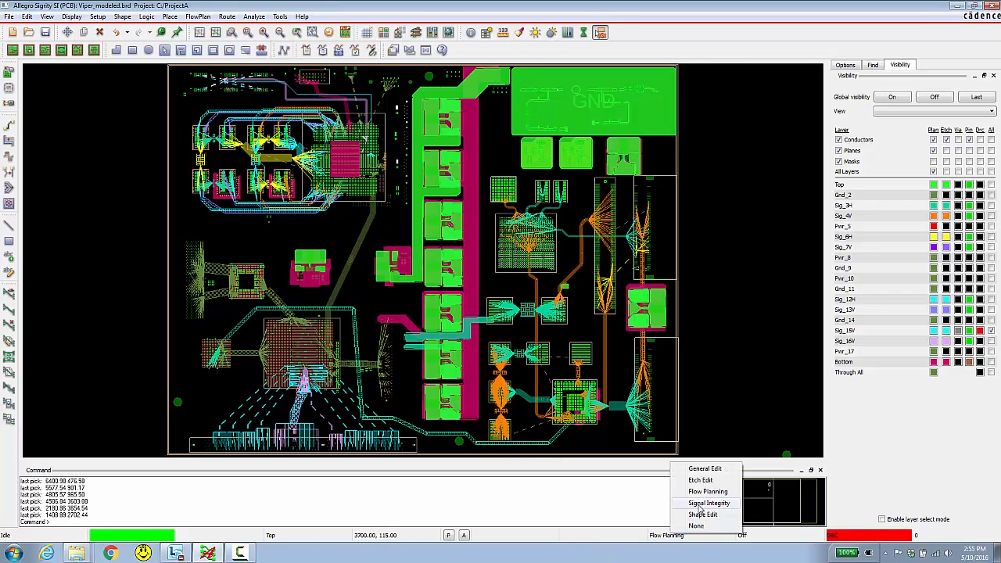
{"action": "left_click", "coordinate": [698, 503]}
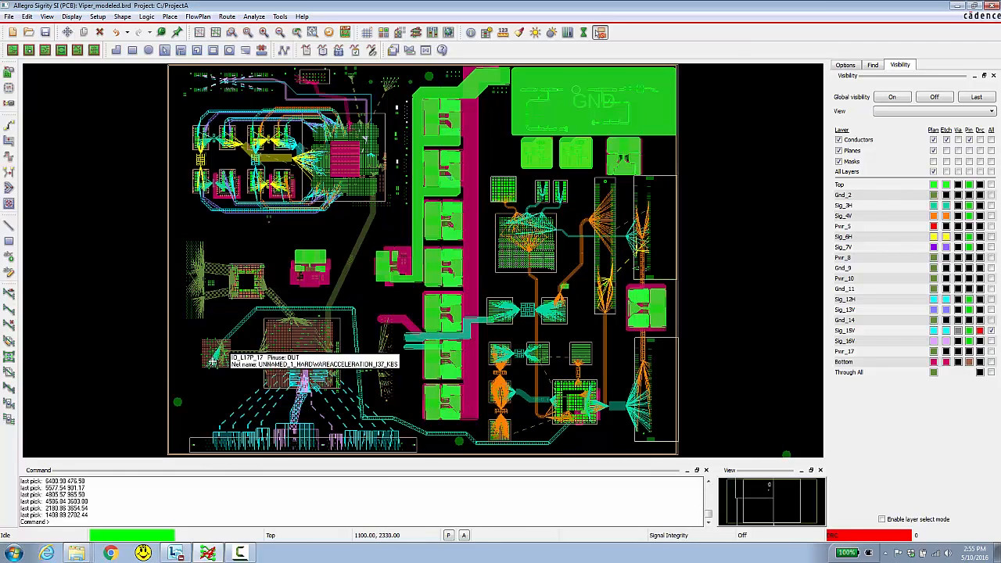
{"action": "right_click", "coordinate": [212, 361]}
{"action": "mouse_move", "coordinate": [245, 452]}
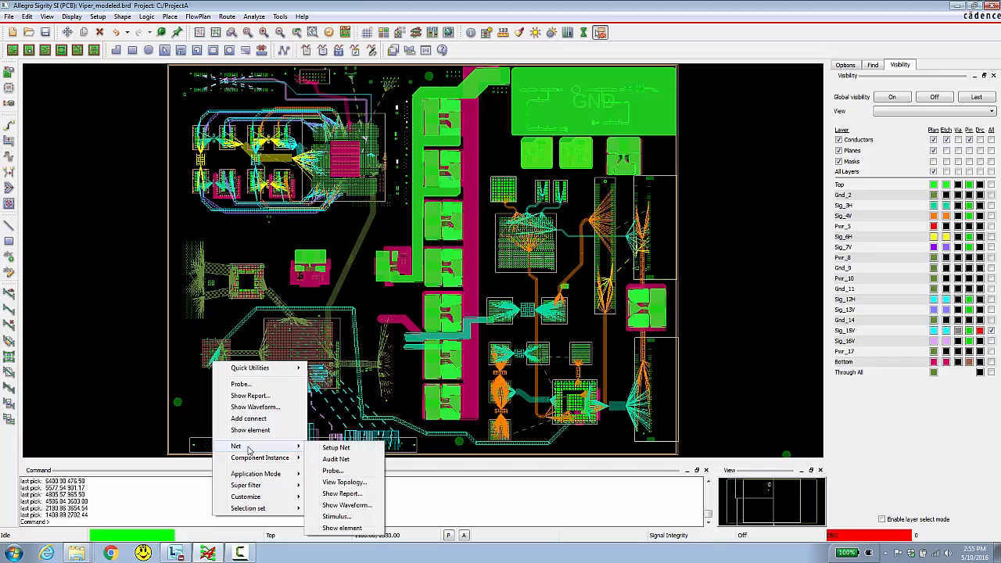
{"action": "left_click", "coordinate": [330, 483]}
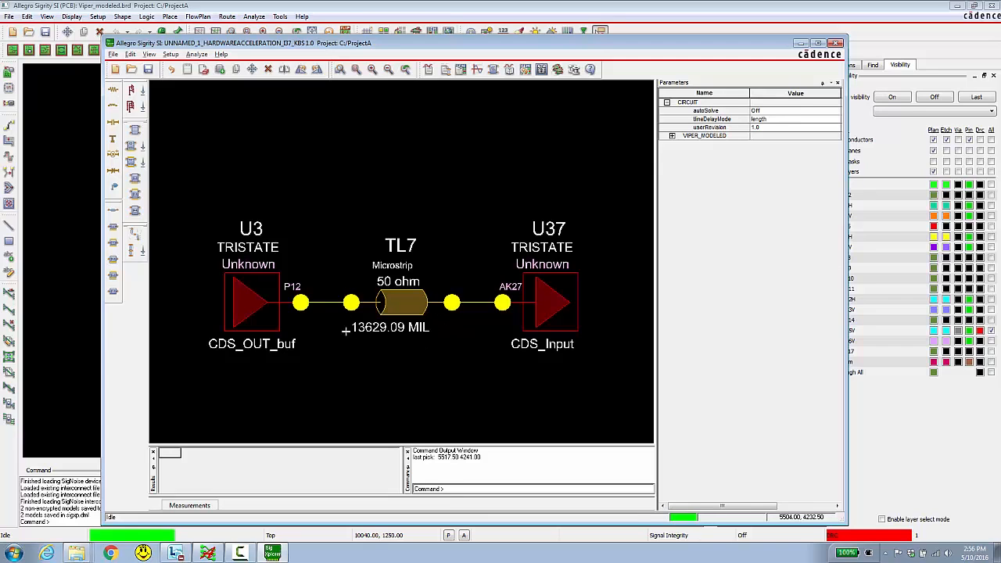
Step: Set the stimulus state of driver U3 to Pulse in the extracted topology
{"action": "left_click", "coordinate": [249, 248]}
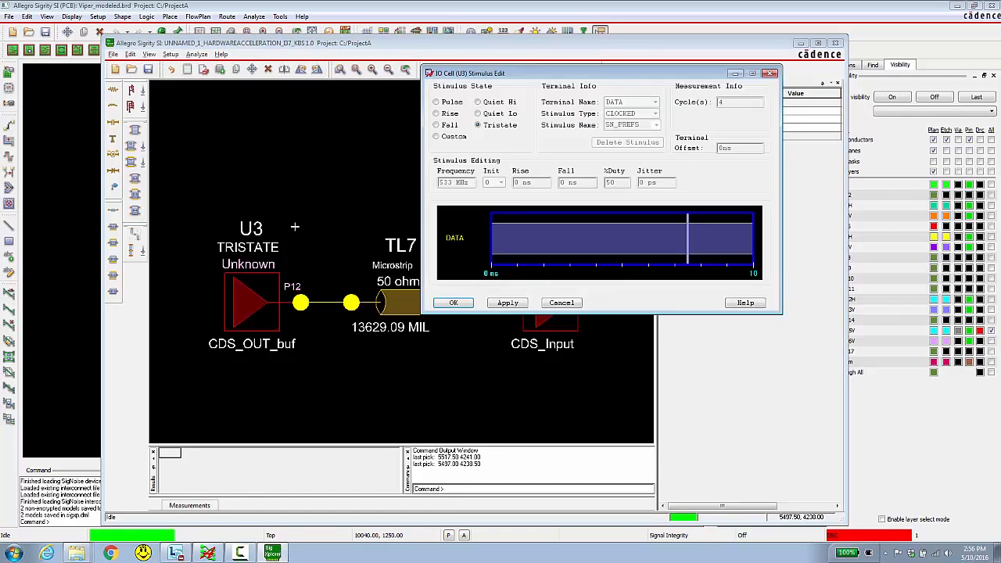
{"action": "left_click", "coordinate": [437, 103]}
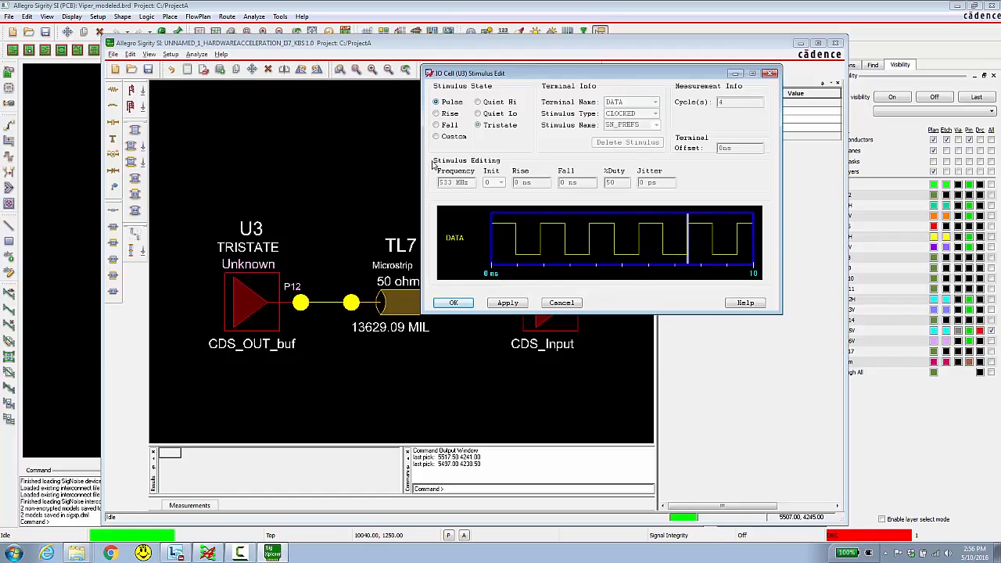
{"action": "left_click", "coordinate": [453, 303]}
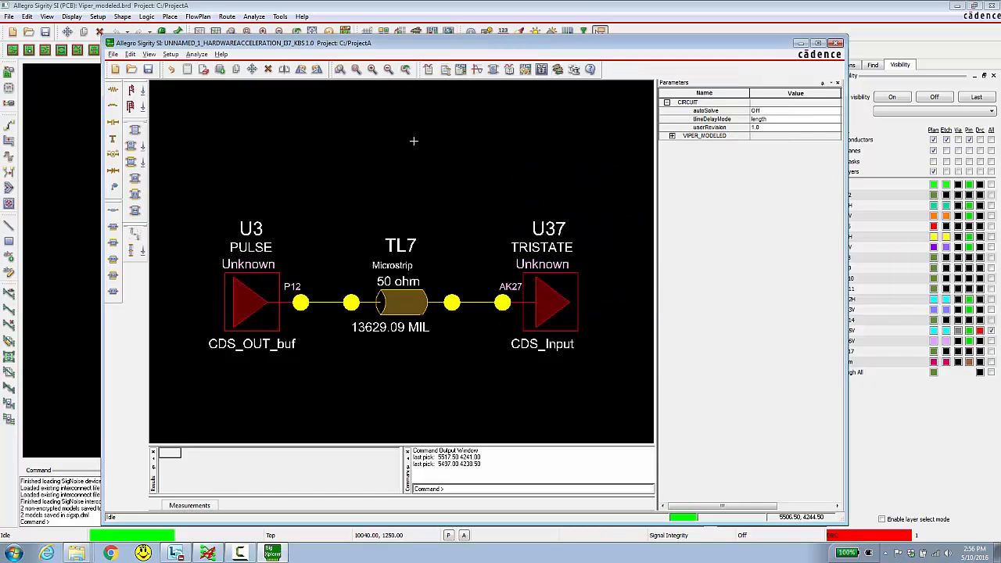
Step: Simulate the topology, hide the Tx U3 curve and highlight the Rx U37 waveform for inspection
{"action": "left_click", "coordinate": [477, 71]}
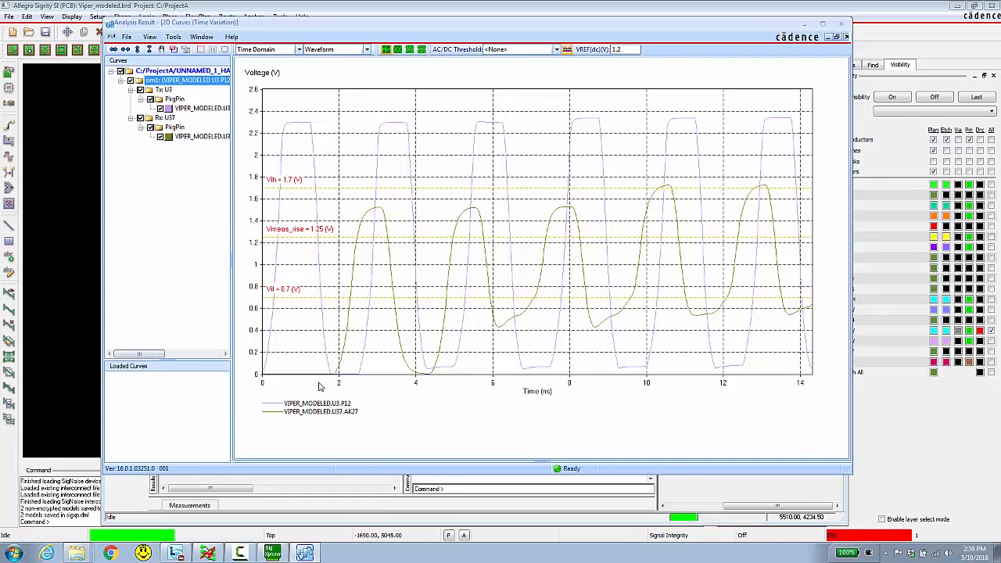
{"action": "left_click", "coordinate": [140, 90]}
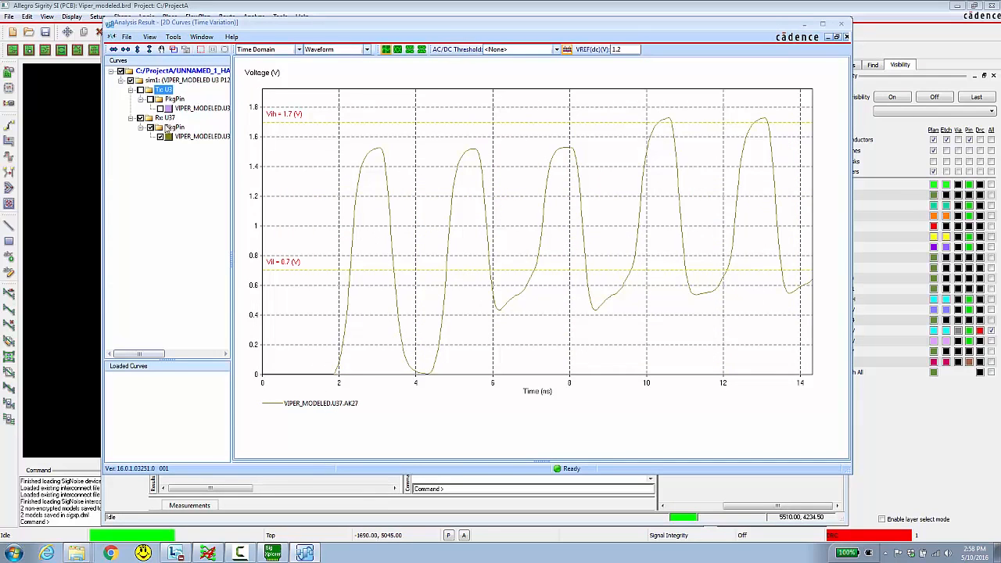
{"action": "left_click", "coordinate": [188, 137]}
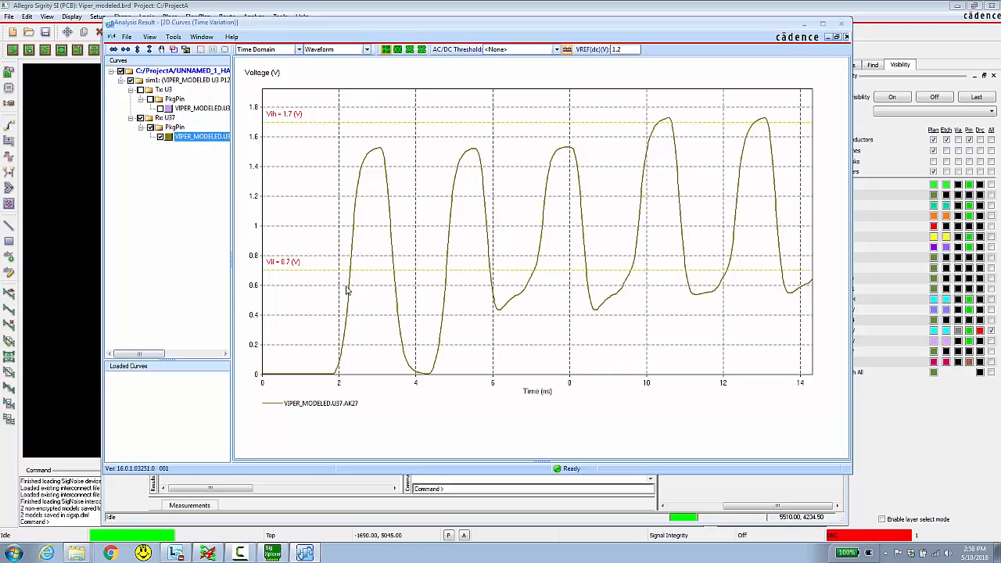